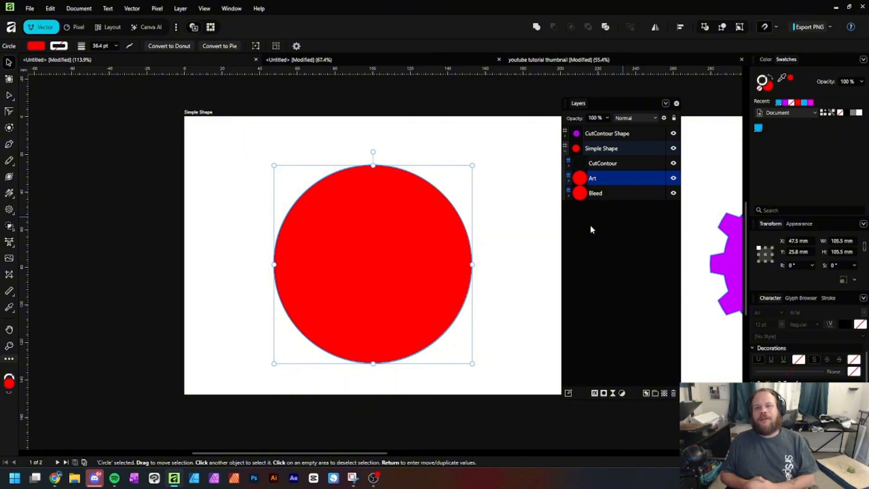
Hide the Art and Bleed layers of the Simple Shape artboard and inspect the circle on the CutContour layer.
{"action": "left_click", "coordinate": [606, 164]}
{"action": "left_click", "coordinate": [673, 178]}
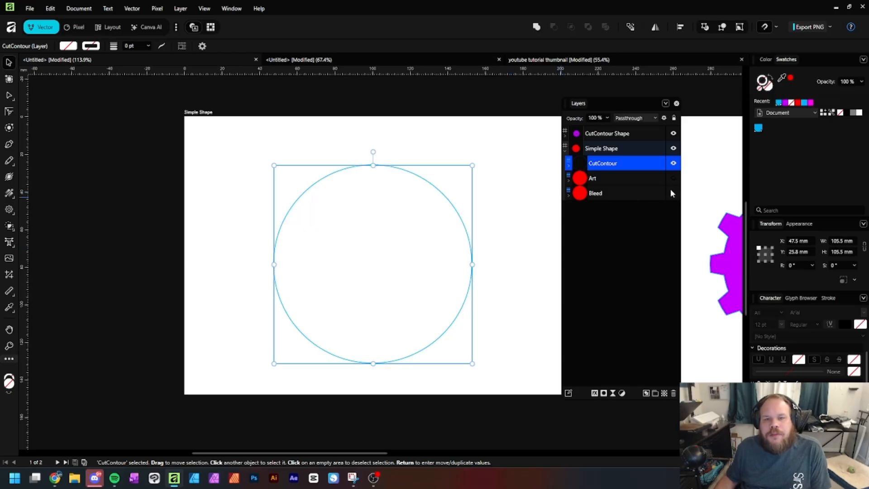
{"action": "left_click", "coordinate": [497, 221]}
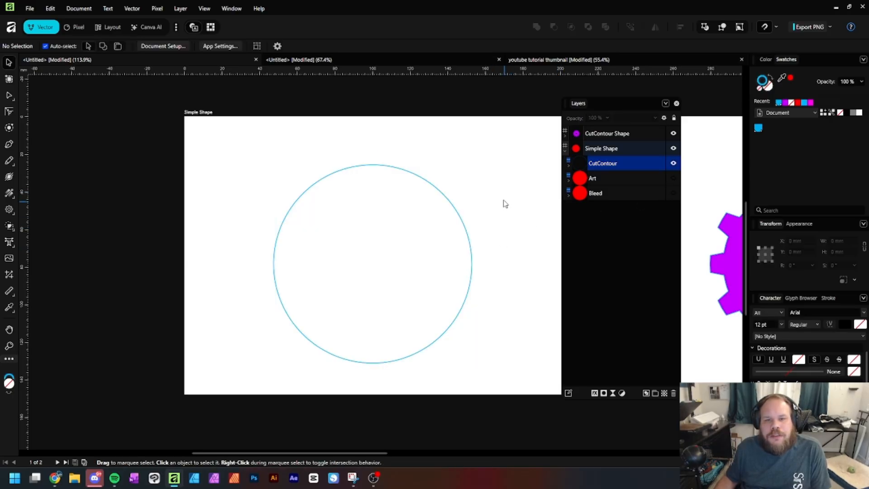
{"action": "left_click", "coordinate": [433, 187]}
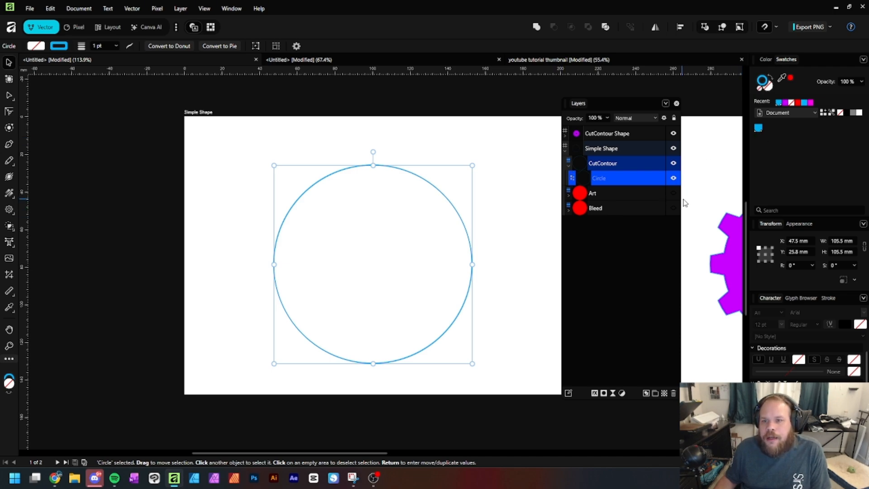
{"action": "left_click", "coordinate": [569, 167]}
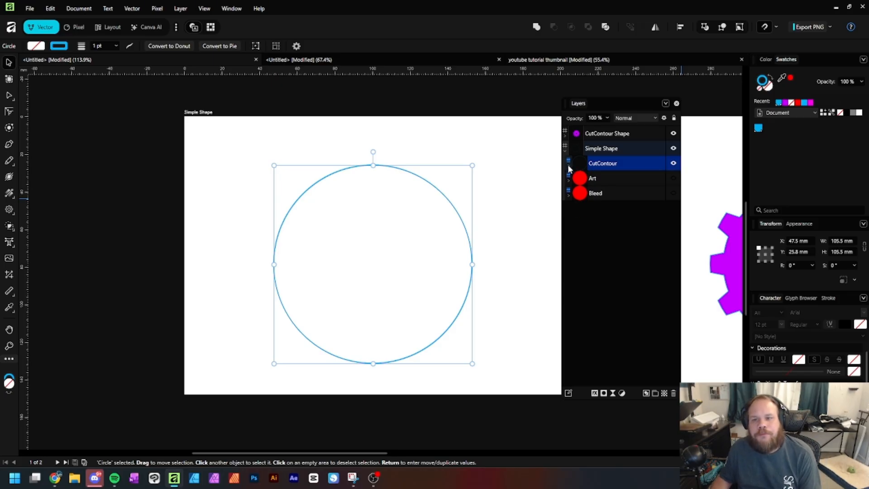
Show the Art and Bleed layers again and select the Bleed layer.
{"action": "left_click", "coordinate": [673, 178]}
{"action": "left_click", "coordinate": [424, 202]}
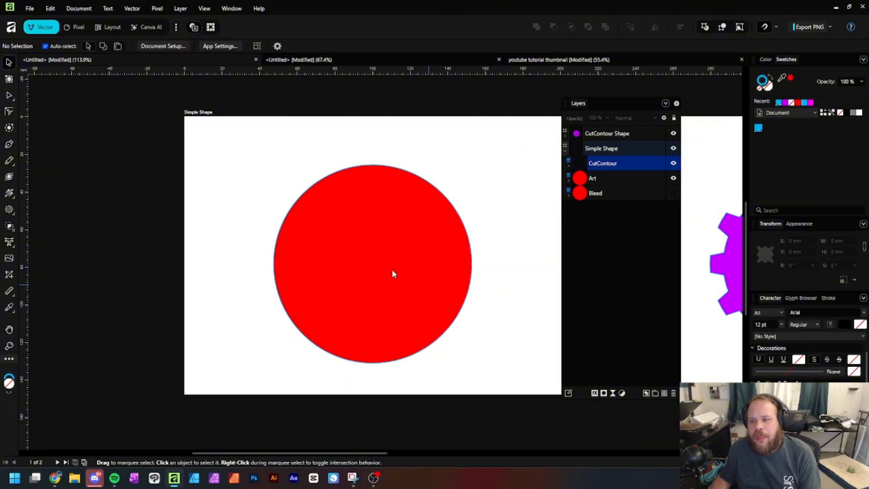
{"action": "left_click", "coordinate": [673, 193]}
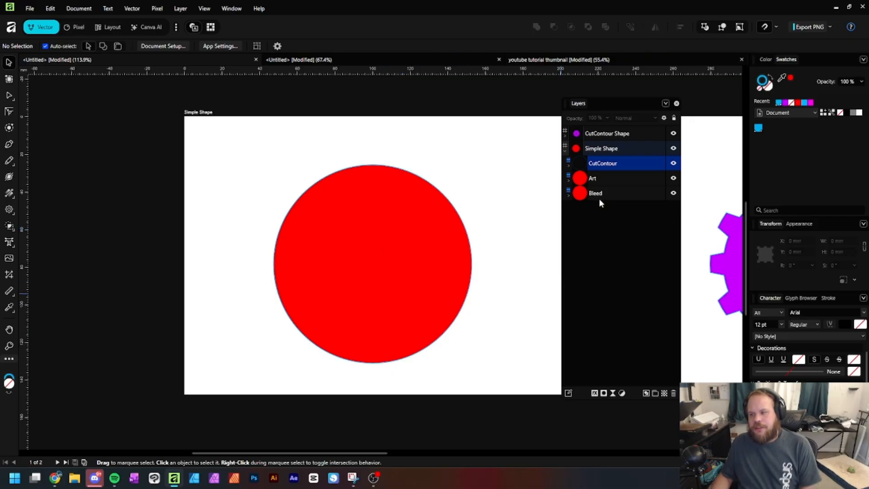
{"action": "left_click", "coordinate": [576, 200]}
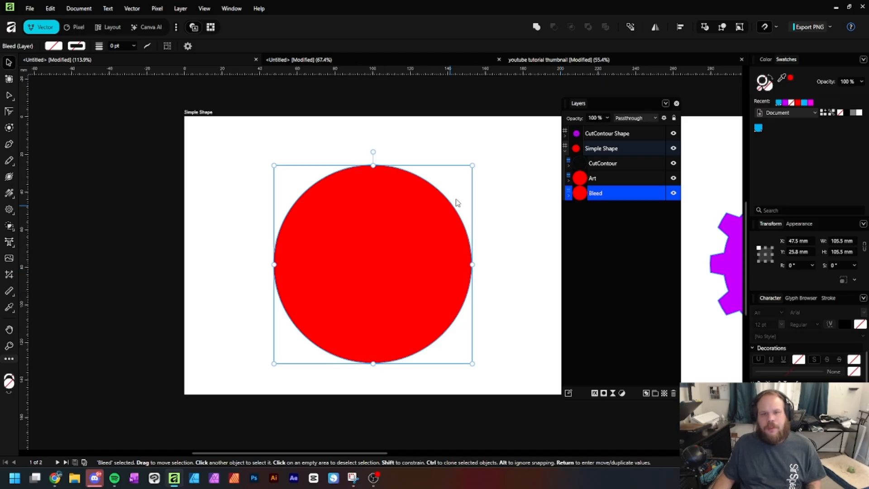
Try enlarging the Bleed circle freehand from its corners, to about 117 by 112 mm, and undo each resize.
{"action": "left_click_drag", "start_coordinate": [473, 164], "coordinate": [498, 151]}
{"action": "key", "text": "ctrl+z"}
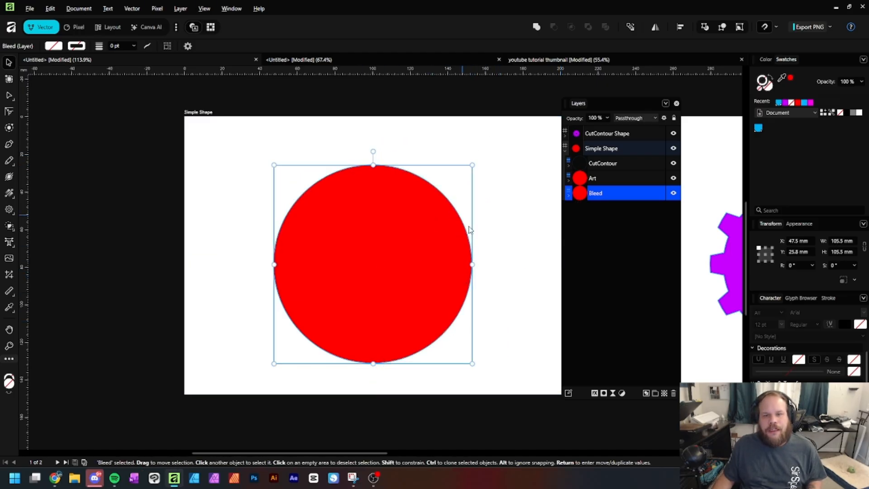
{"action": "left_click_drag", "start_coordinate": [472, 363], "coordinate": [491, 374]}
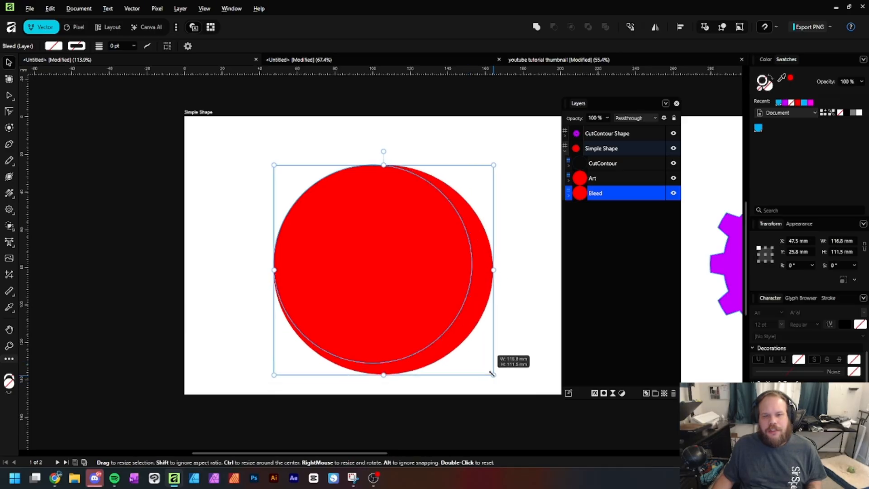
{"action": "key", "text": "ctrl+z"}
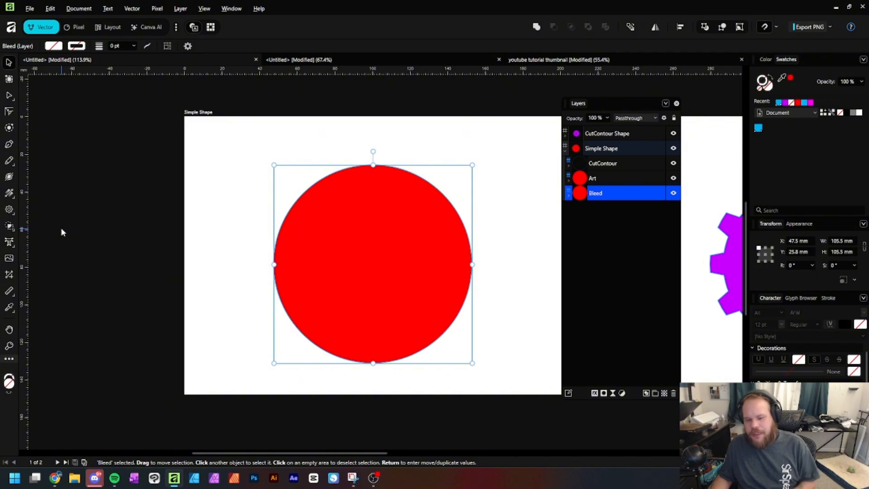
Expand the Bleed layer's circle outward with a 0.125 inch contour offset, then deselect it.
{"action": "left_click", "coordinate": [9, 129]}
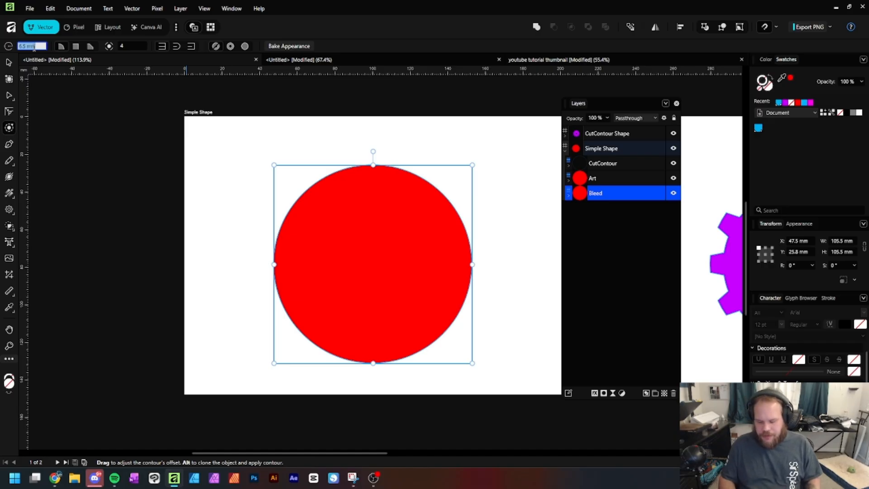
{"action": "type", "text": "125 inch"}
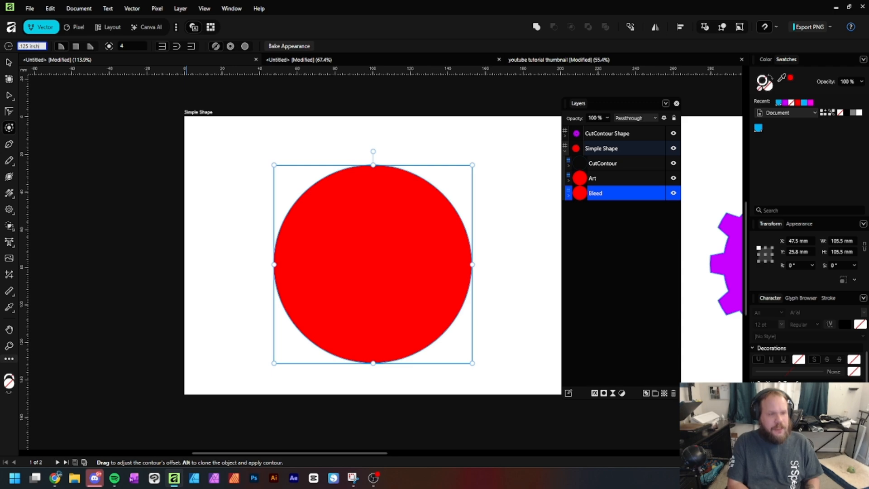
{"action": "key", "text": "Return"}
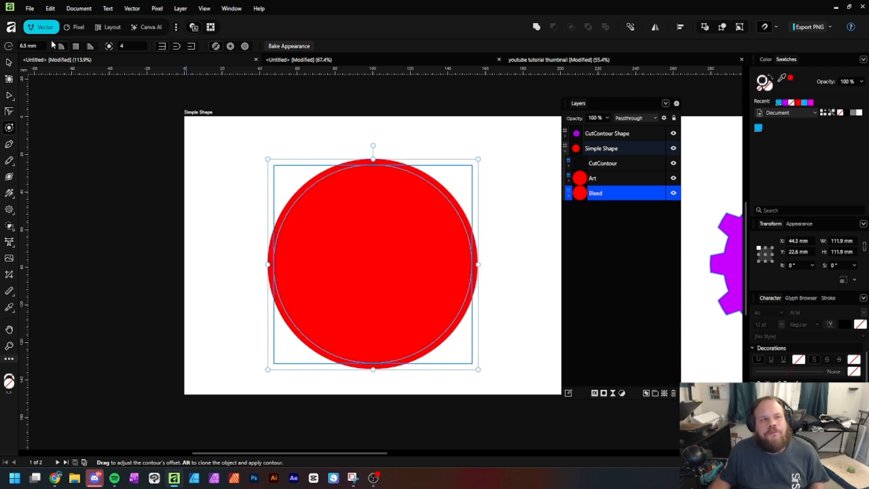
{"action": "key", "text": "v"}
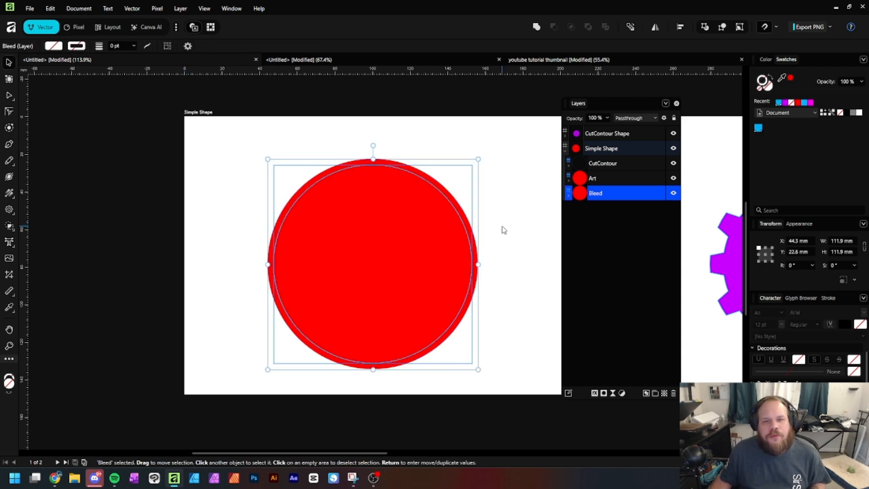
{"action": "left_click", "coordinate": [501, 227]}
Compare the red circle with and without its bleed by toggling the Bleed layer's visibility, leaving it shown.
{"action": "left_click", "coordinate": [436, 185]}
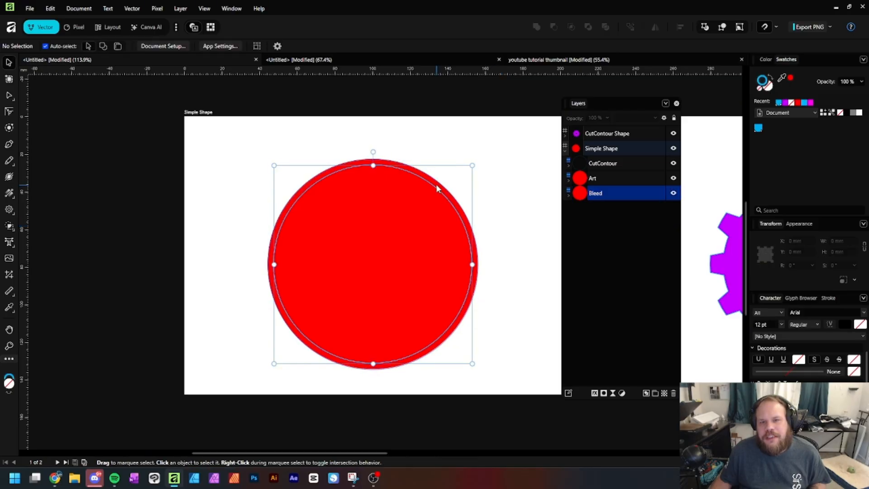
{"action": "left_click", "coordinate": [625, 226]}
{"action": "left_click", "coordinate": [673, 193]}
{"action": "left_click", "coordinate": [673, 193]}
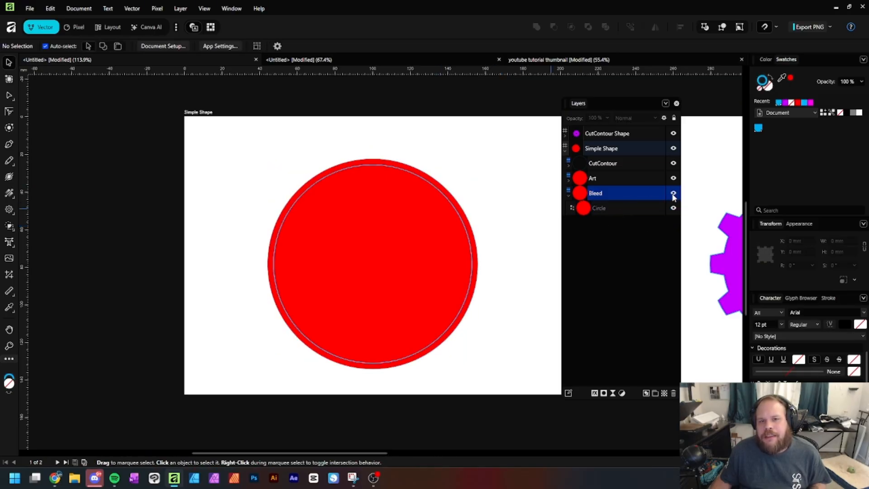
{"action": "left_click", "coordinate": [673, 193]}
{"action": "left_click", "coordinate": [674, 193]}
{"action": "left_click", "coordinate": [673, 193]}
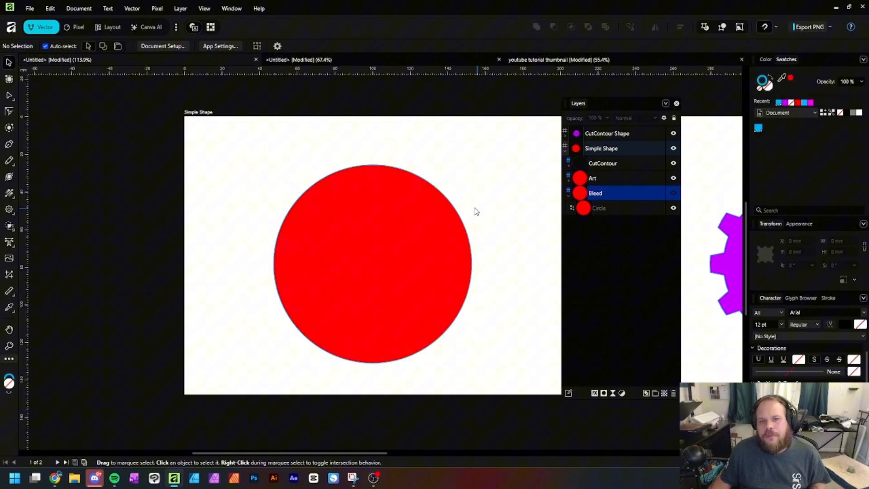
{"action": "left_click", "coordinate": [673, 193]}
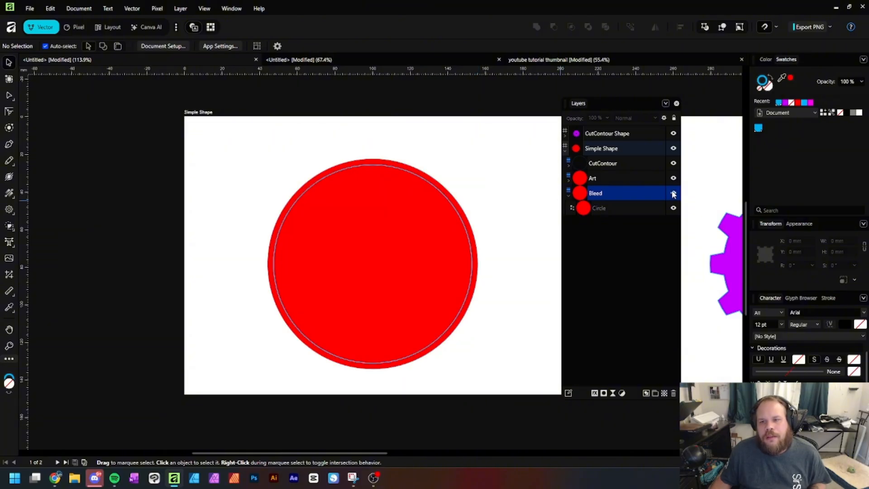
Try adjusting the contour offset of the circle in the Bleed layer freehand, then deselect the circle.
{"action": "left_click", "coordinate": [441, 189]}
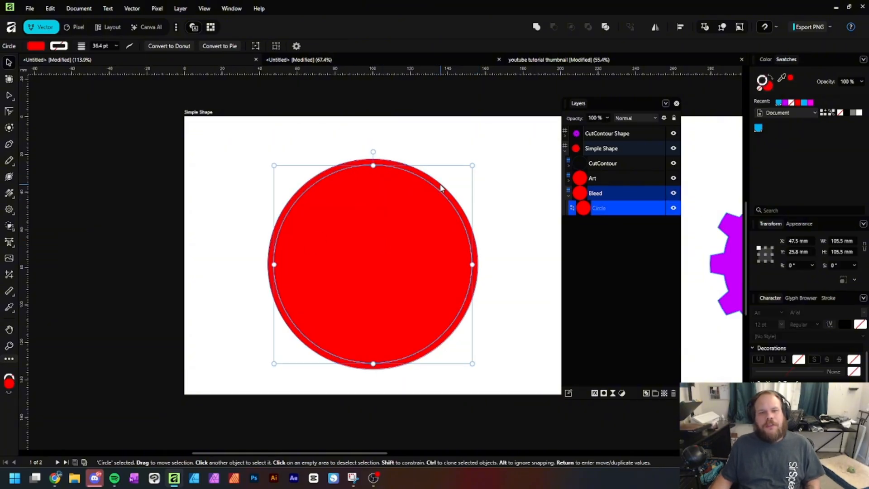
{"action": "left_click", "coordinate": [9, 128]}
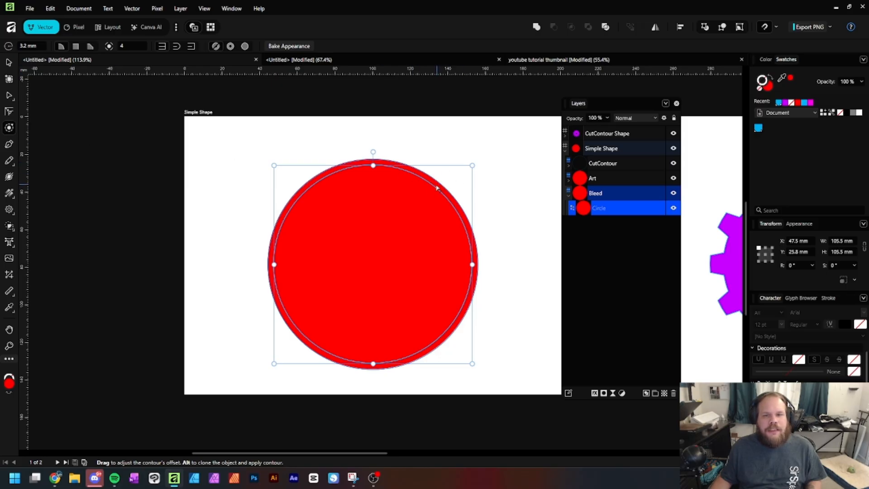
{"action": "left_click_drag", "start_coordinate": [438, 188], "coordinate": [434, 224]}
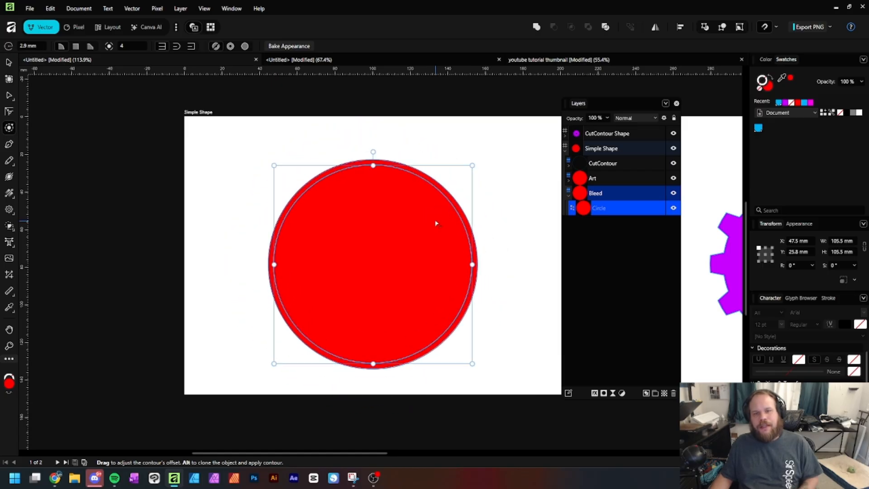
{"action": "left_click", "coordinate": [529, 234]}
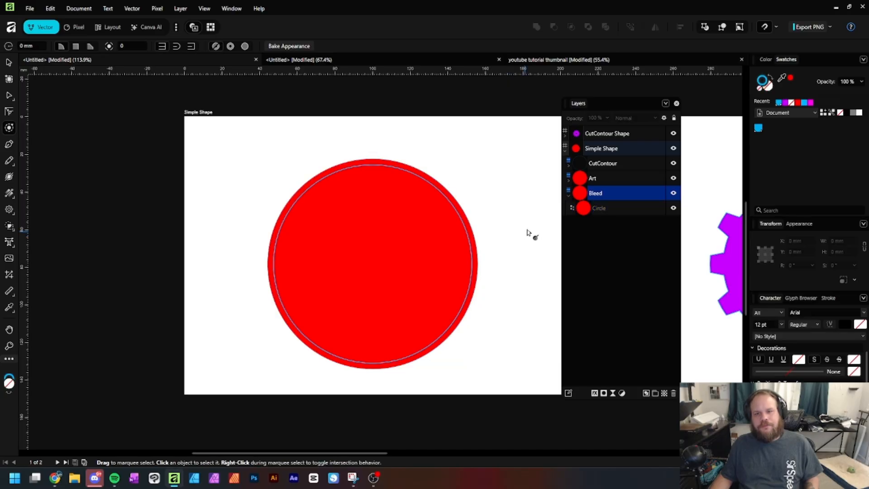
Collapse the Simple Shape artboard's layers and locate the purple cog's layers on the CutContour Shape artboard.
{"action": "left_click", "coordinate": [564, 151]}
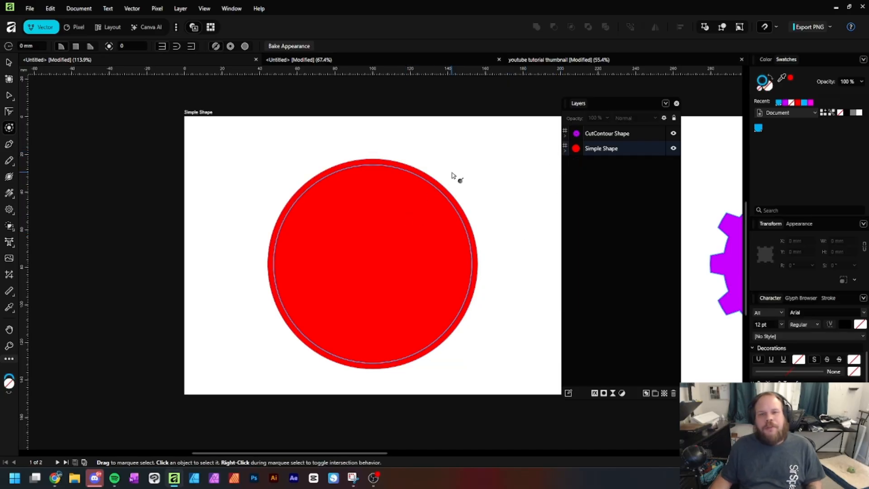
{"action": "left_click", "coordinate": [9, 62]}
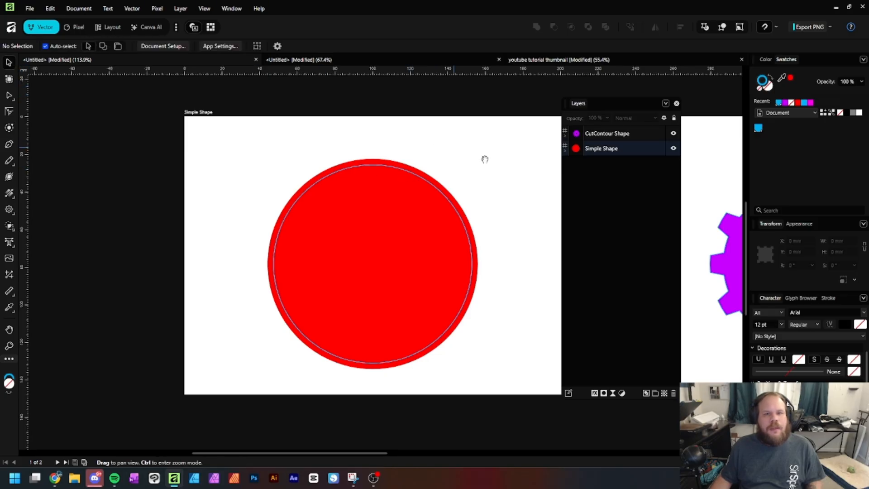
{"action": "left_click_drag", "start_coordinate": [484, 159], "coordinate": [4, 150]}
{"action": "left_click_drag", "start_coordinate": [384, 204], "coordinate": [341, 213]}
{"action": "left_click", "coordinate": [338, 213]}
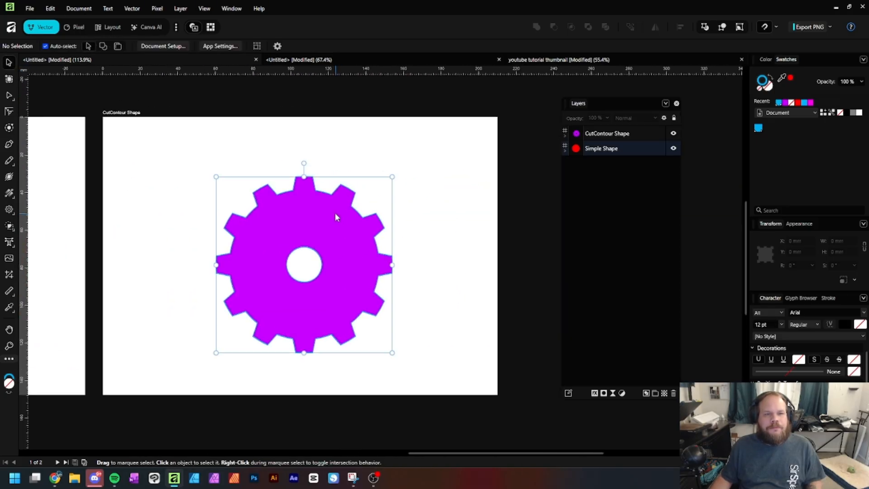
{"action": "left_click", "coordinate": [420, 190]}
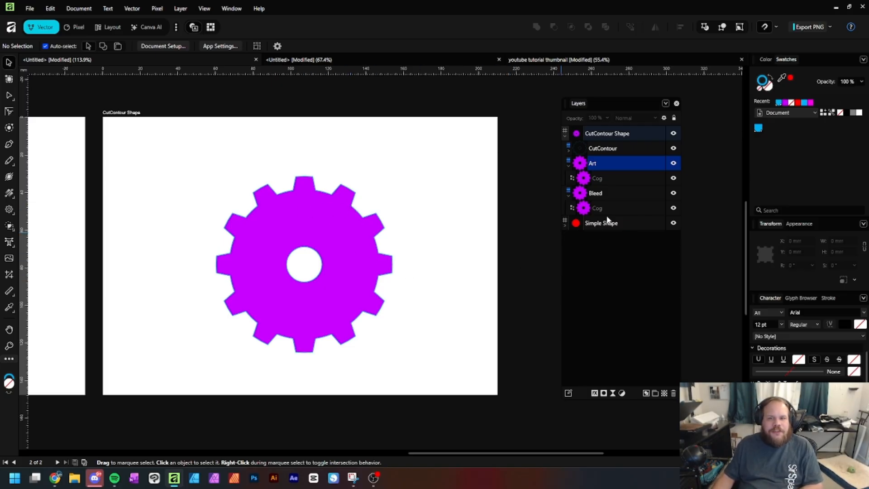
Collapse the cog's Art and Bleed layers and expand the Bleed layer outward with a 0.125 inch contour offset.
{"action": "left_click", "coordinate": [568, 165]}
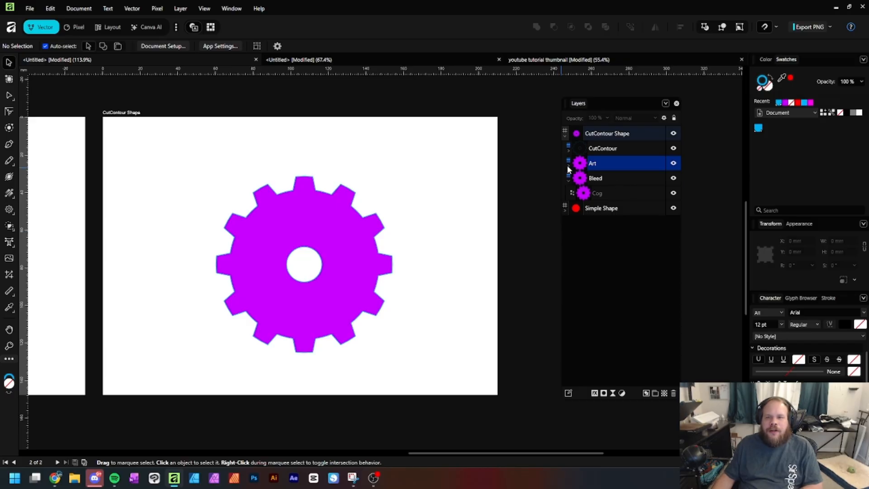
{"action": "left_click", "coordinate": [569, 181]}
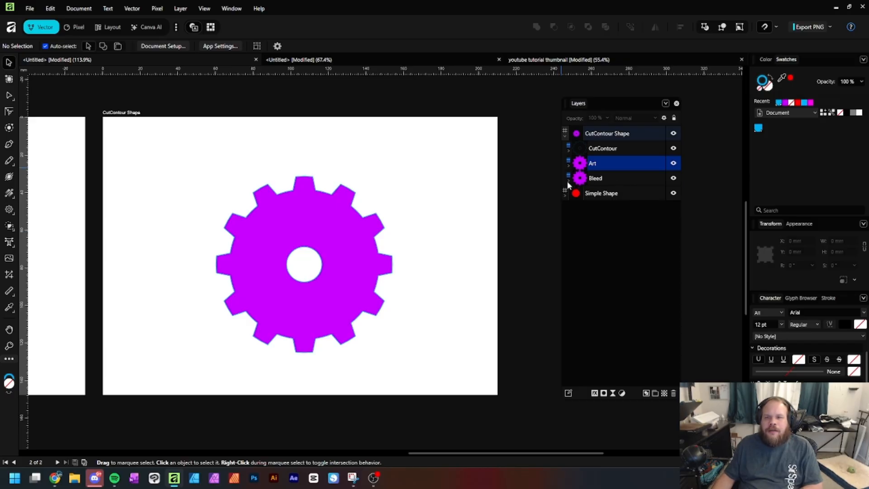
{"action": "left_click", "coordinate": [604, 184]}
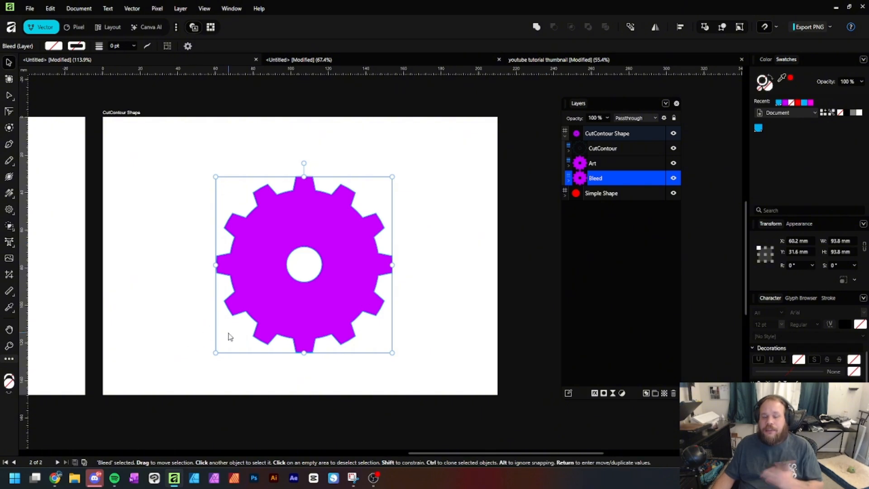
{"action": "left_click", "coordinate": [8, 128]}
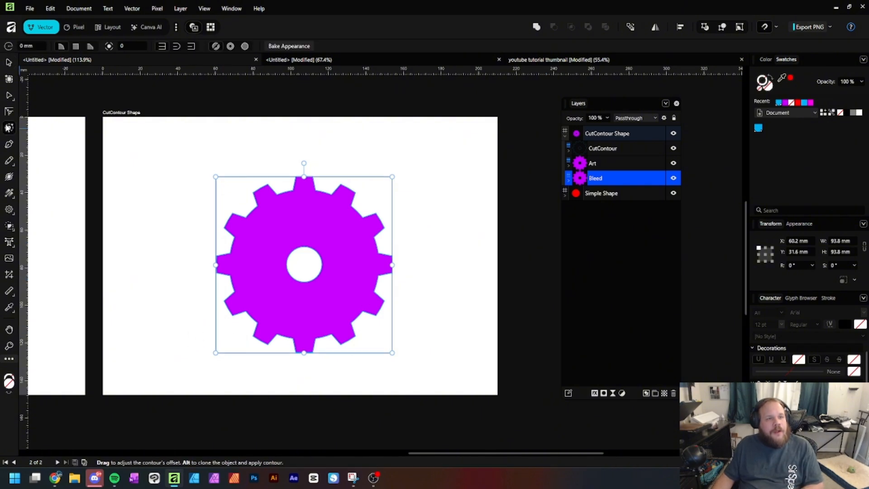
{"action": "left_click", "coordinate": [33, 47]}
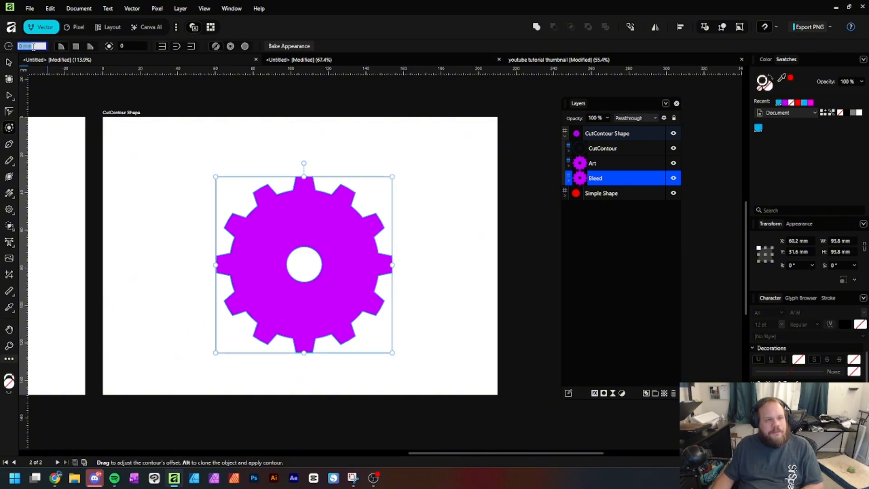
{"action": "type", "text": "125"}
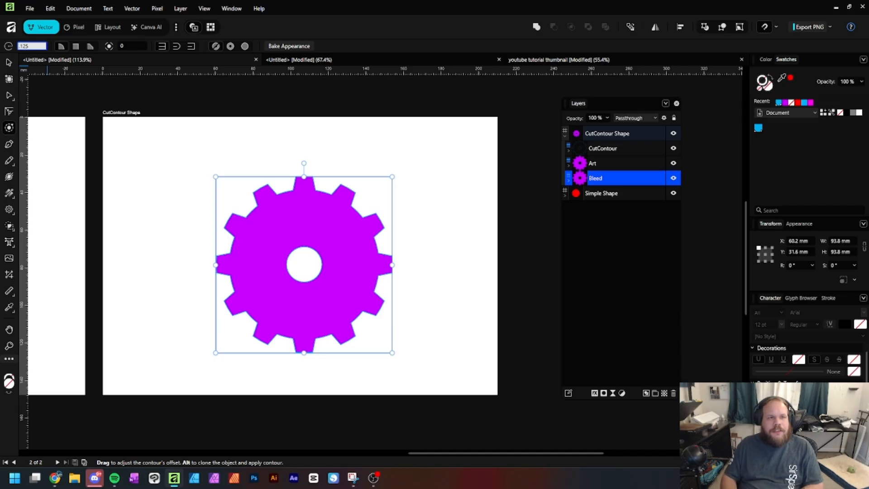
{"action": "type", "text": " inch"}
{"action": "key", "text": "Return"}
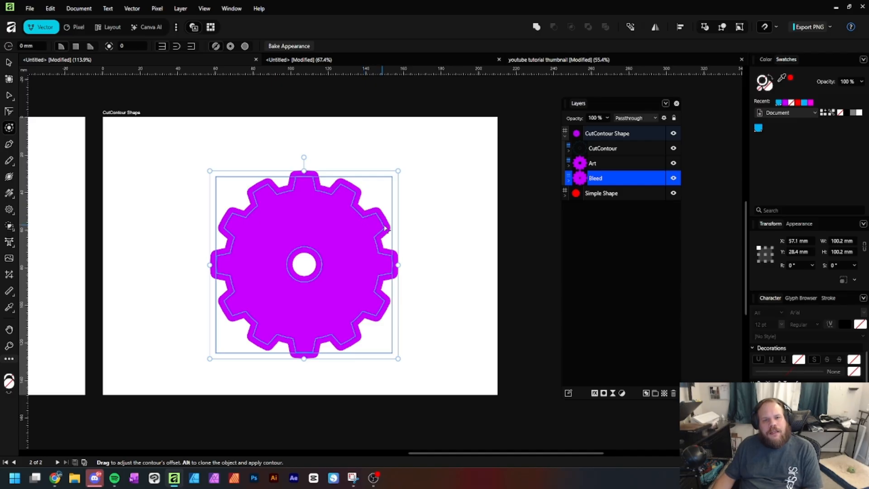
Select the cog in the Bleed layer and try the other contour corner types on its offset.
{"action": "left_click", "coordinate": [447, 203]}
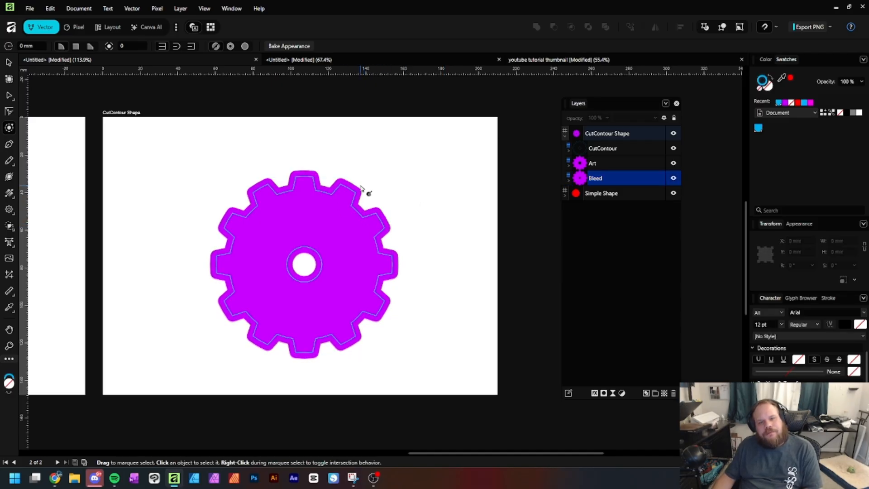
{"action": "left_click", "coordinate": [271, 192]}
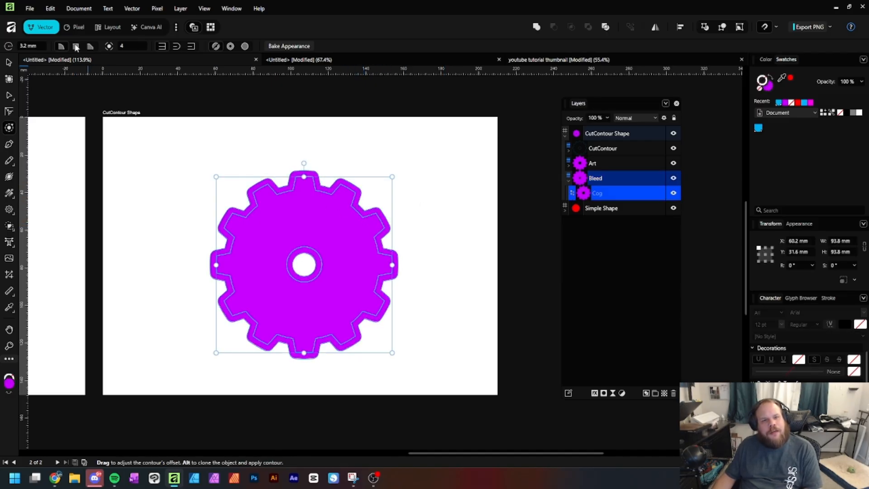
{"action": "left_click", "coordinate": [84, 46]}
{"action": "left_click", "coordinate": [89, 47]}
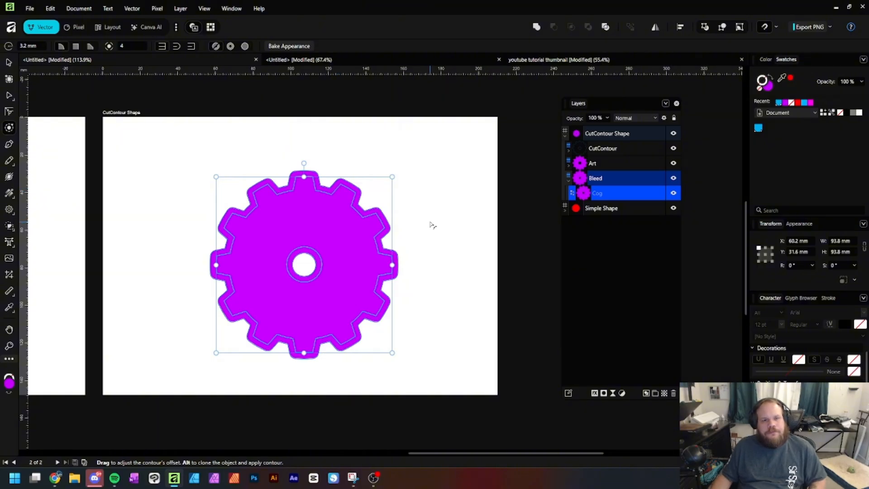
Collapse the Bleed layer, then expand the Art layer and select the cog inside it.
{"action": "key", "text": "n"}
{"action": "left_click", "coordinate": [606, 178]}
{"action": "left_click", "coordinate": [568, 181]}
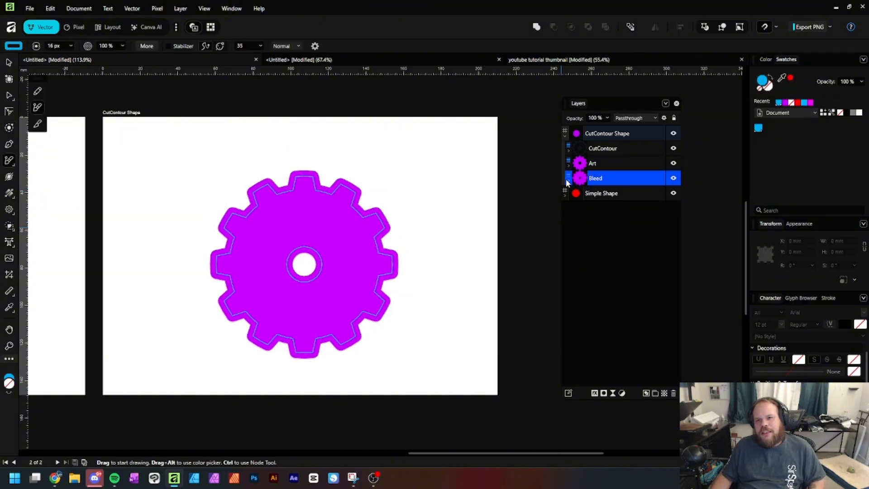
{"action": "left_click", "coordinate": [597, 164]}
{"action": "left_click", "coordinate": [568, 165]}
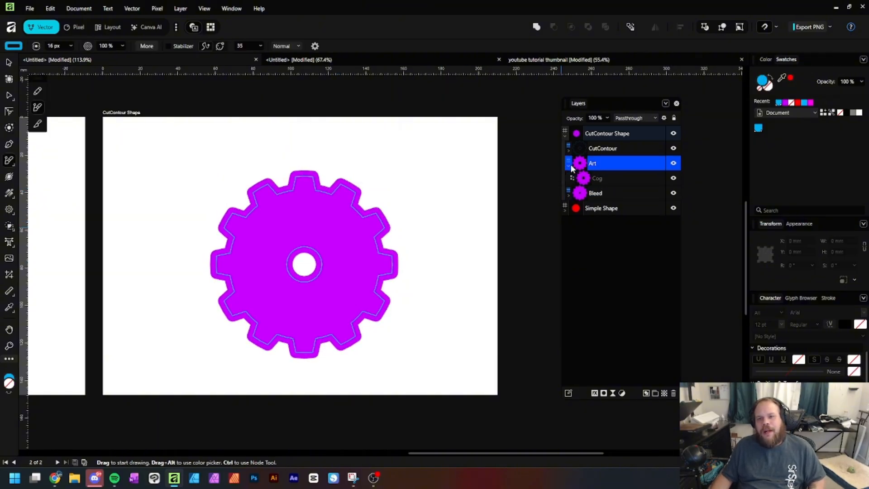
{"action": "left_click", "coordinate": [610, 179]}
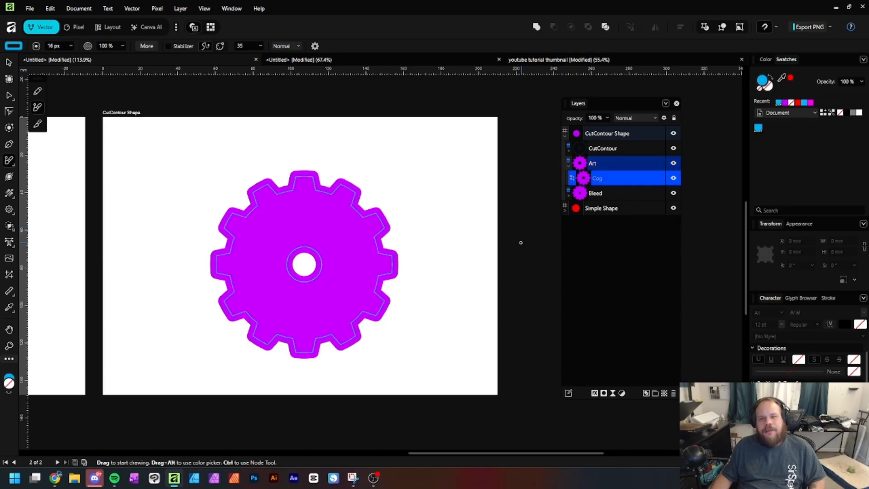
{"action": "key", "text": "v"}
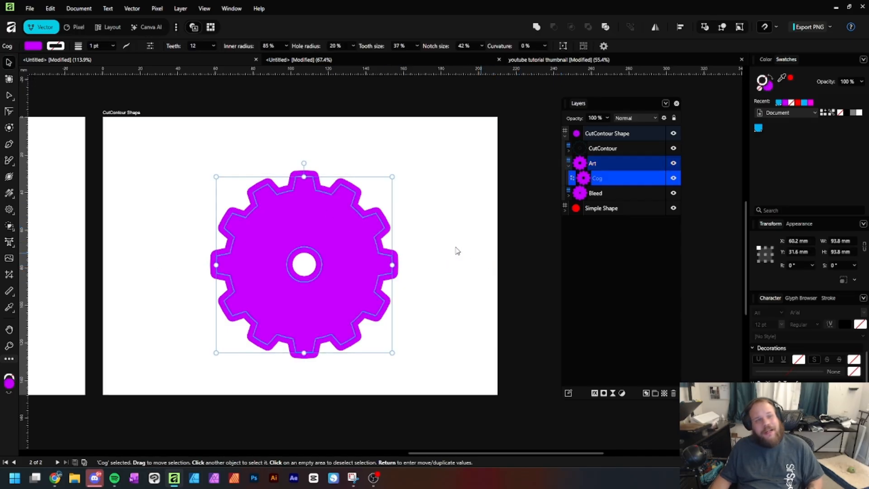
Copy the Art layer's cog and paste the duplicate in place above the original.
{"action": "left_click", "coordinate": [52, 9]}
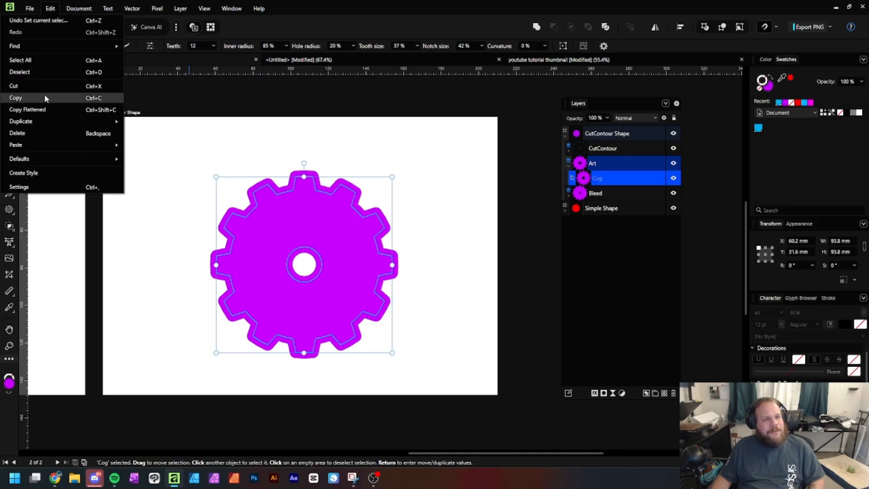
{"action": "left_click", "coordinate": [44, 98]}
{"action": "left_click", "coordinate": [50, 8]}
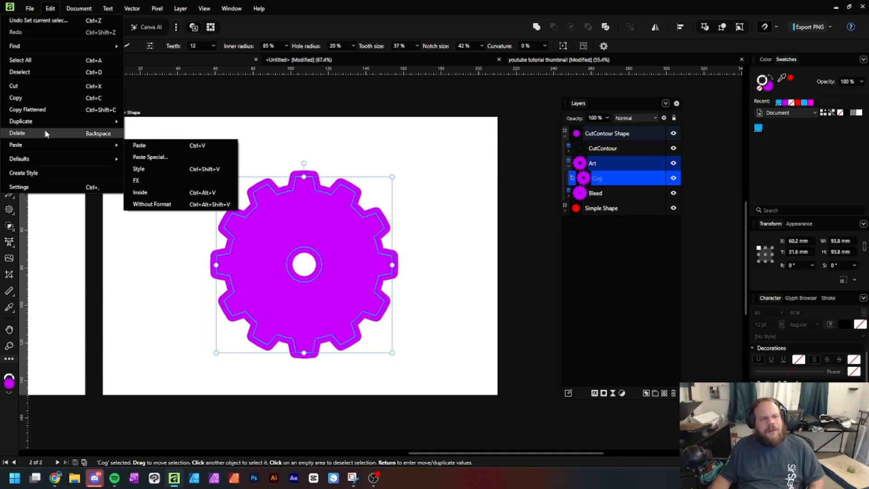
{"action": "left_click", "coordinate": [448, 202]}
{"action": "left_click", "coordinate": [448, 202]}
{"action": "left_click", "coordinate": [362, 229]}
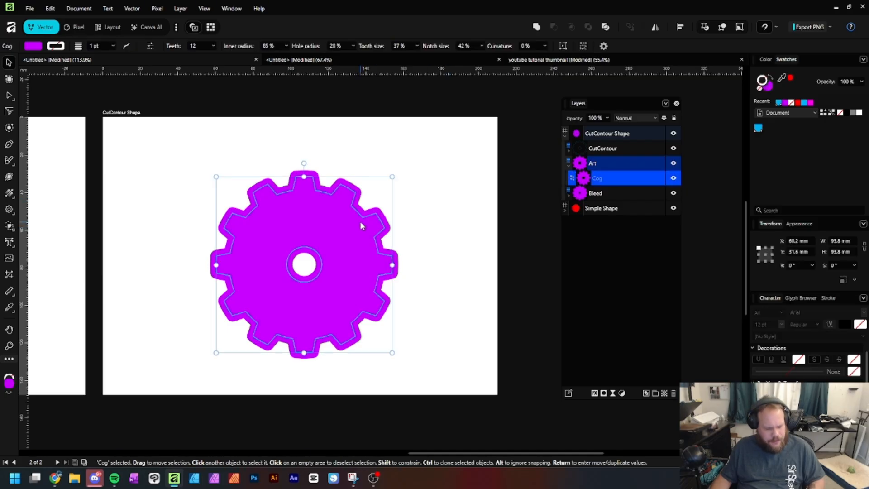
{"action": "key", "text": "ctrl+v"}
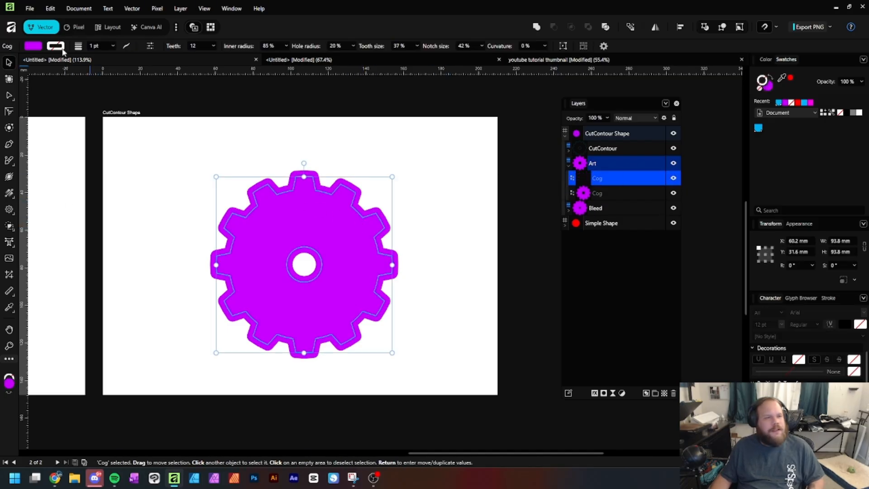
Change the pasted cog's fill to yellow, hex FFD900.
{"action": "double_click", "coordinate": [9, 383]}
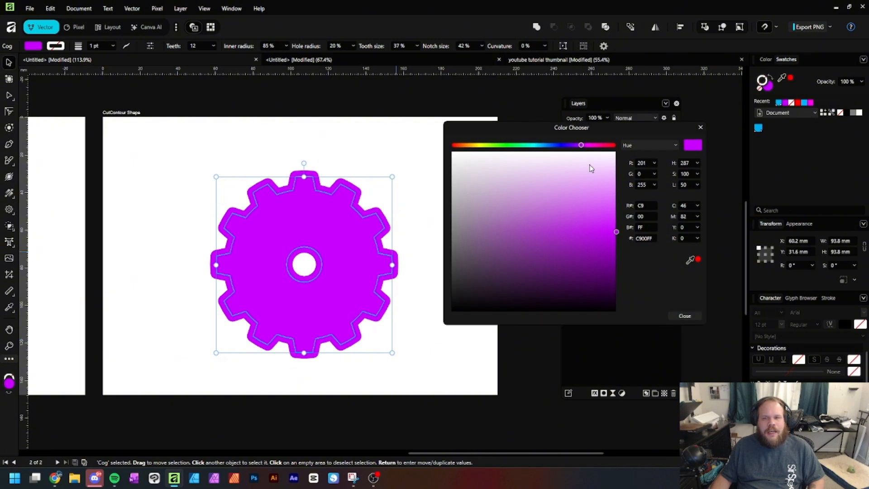
{"action": "left_click", "coordinate": [477, 147]}
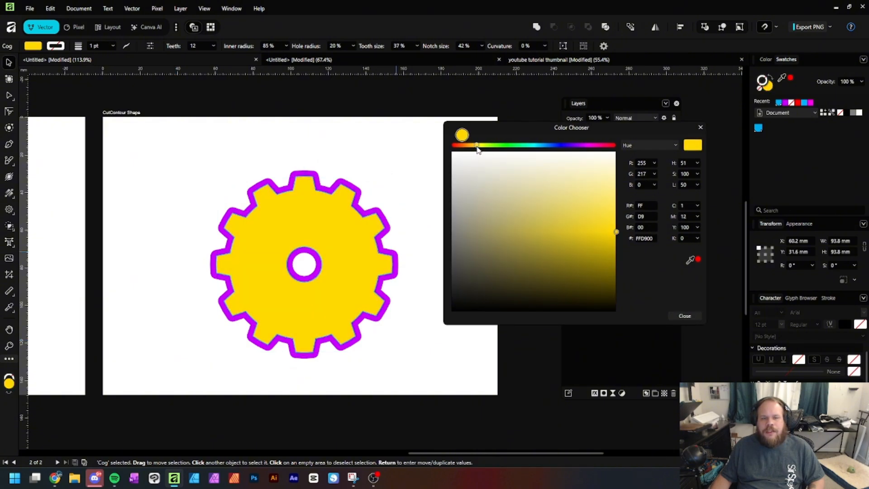
{"action": "left_click", "coordinate": [687, 316]}
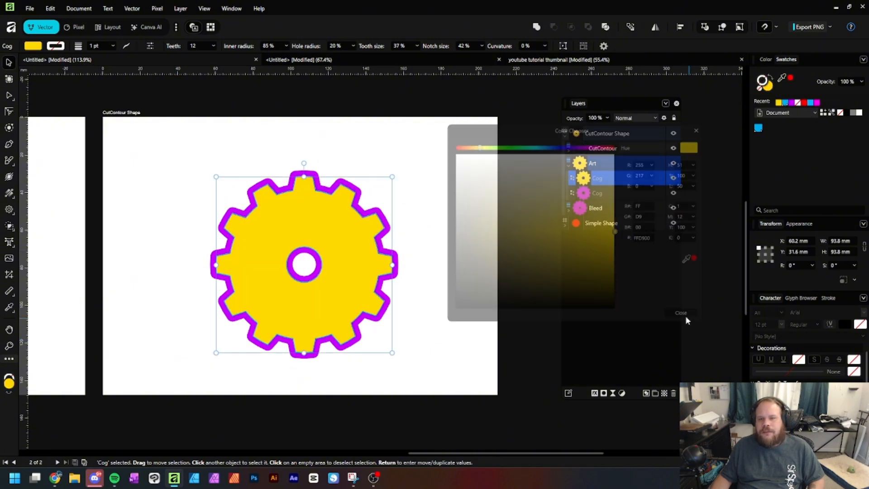
Swap the pasted cog's fill and stroke so only a yellow outline remains, and set the stroke width to 2 pt.
{"action": "left_click", "coordinate": [10, 396]}
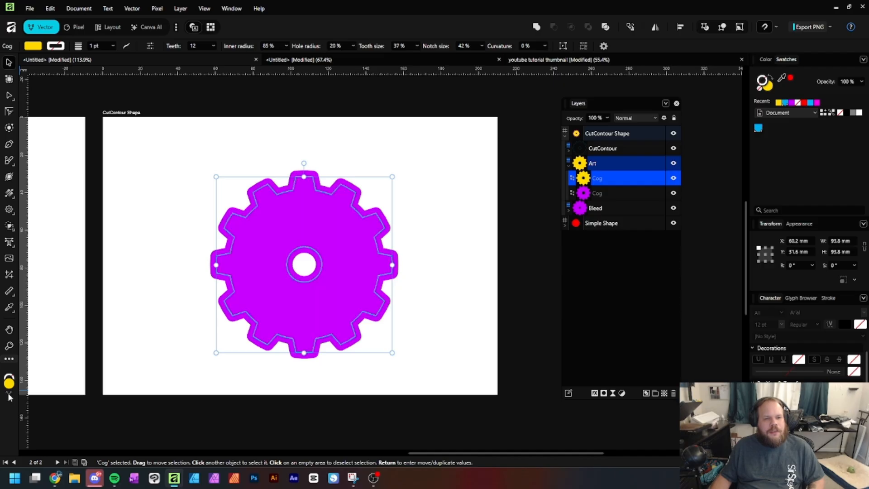
{"action": "left_click", "coordinate": [102, 46]}
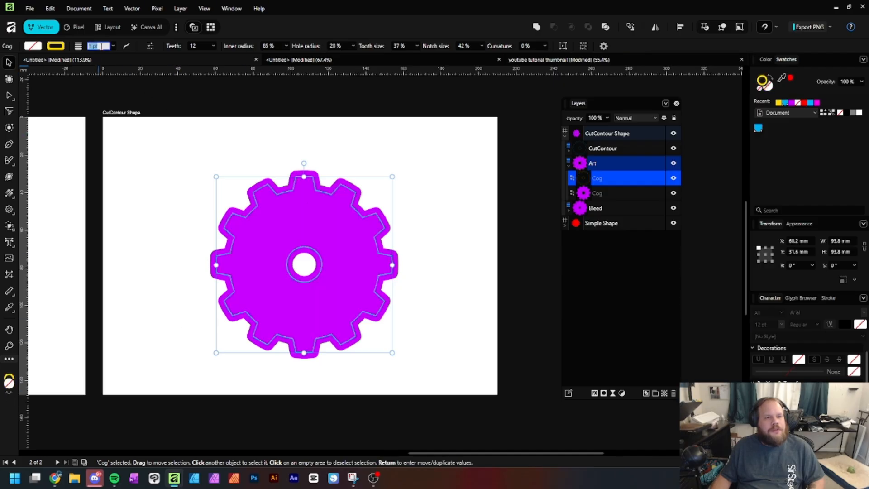
{"action": "type", "text": "2"}
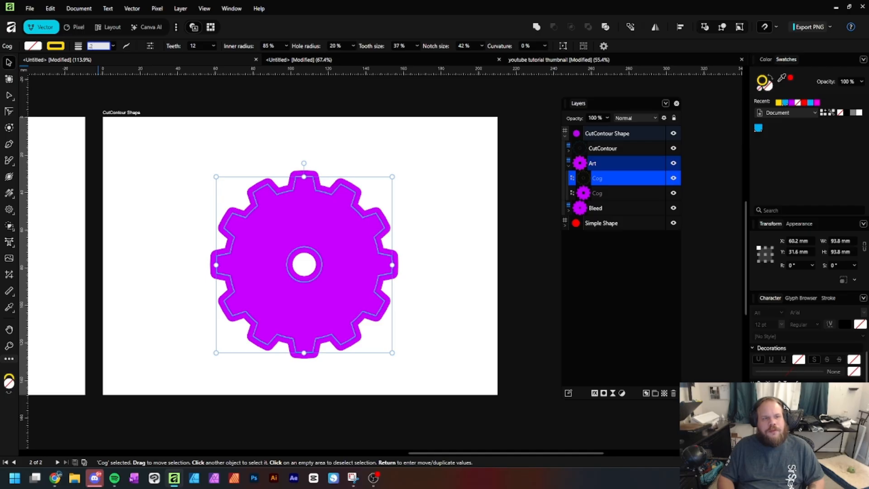
{"action": "key", "text": "Return"}
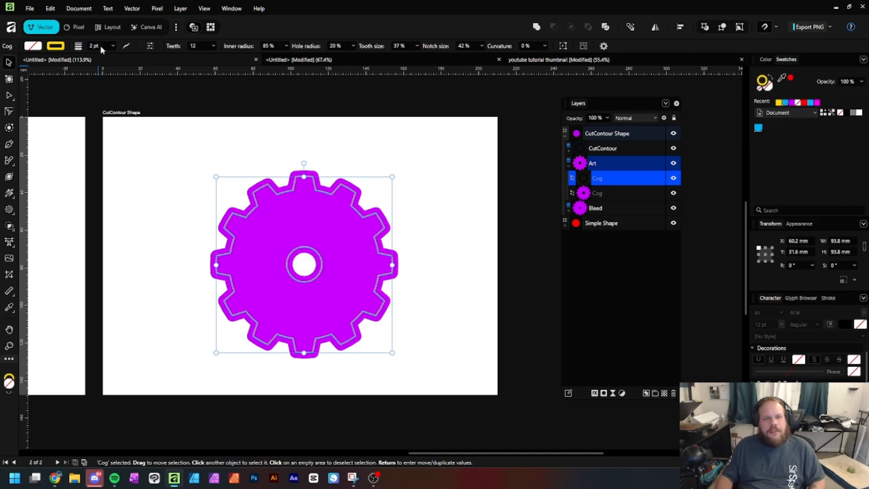
Contour the yellow cog outline inward freehand to sit slightly inside the cut line, then deselect it.
{"action": "left_click", "coordinate": [9, 128]}
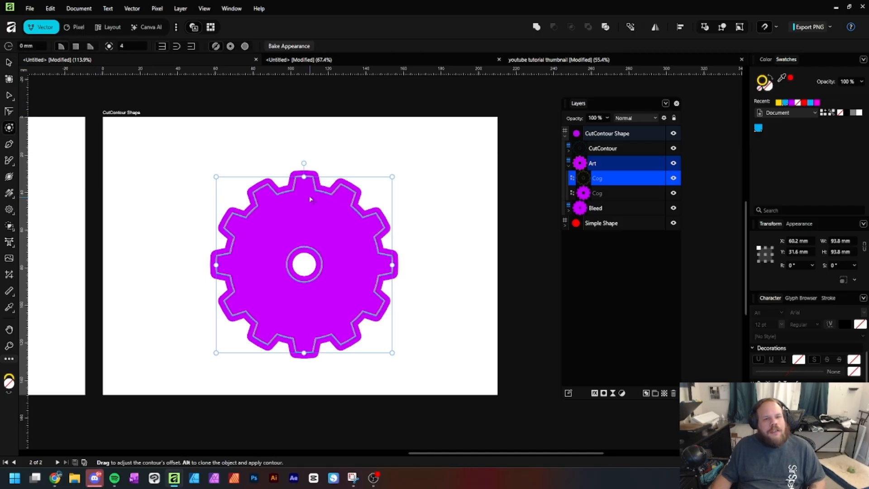
{"action": "left_click_drag", "start_coordinate": [315, 185], "coordinate": [310, 198]}
{"action": "key", "text": "v"}
{"action": "left_click", "coordinate": [469, 314]}
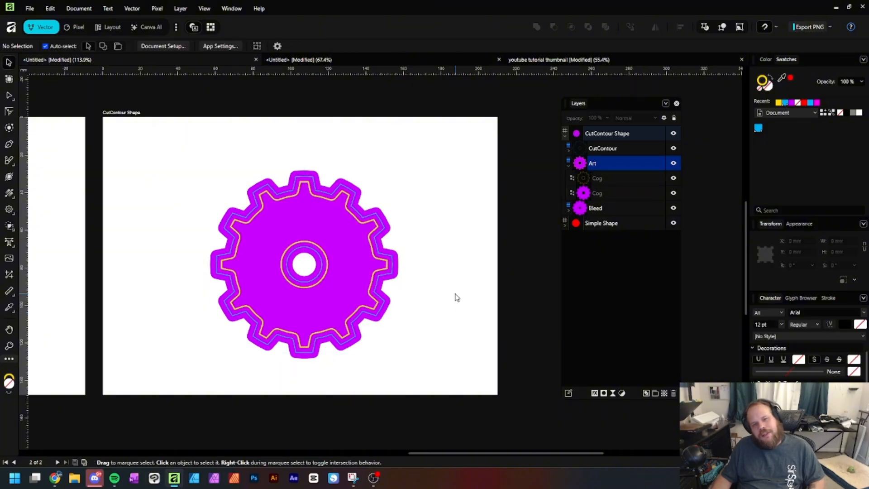
Compare the cog's bleed, cut line and inset outline up close by toggling the Bleed and CutContour layers' visibility, leaving both shown.
{"action": "scroll", "coordinate": [456, 297], "scroll_direction": "up", "scroll_amount": 4}
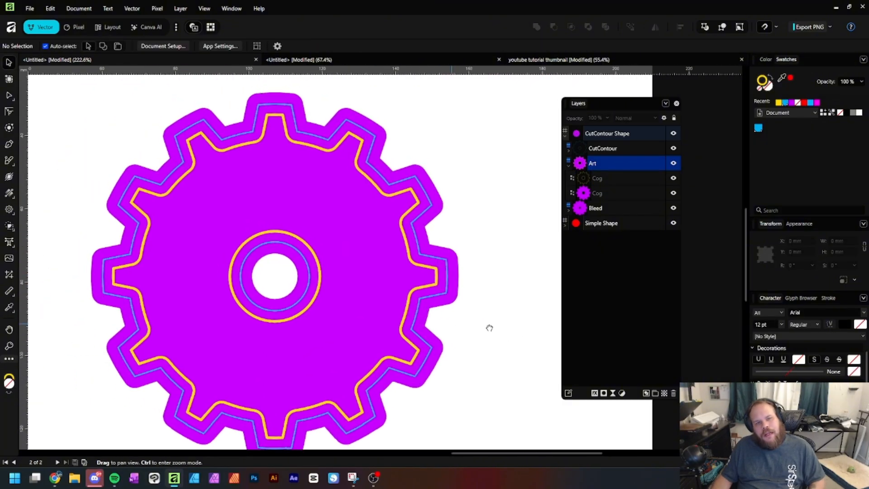
{"action": "left_click_drag", "start_coordinate": [489, 327], "coordinate": [497, 332]}
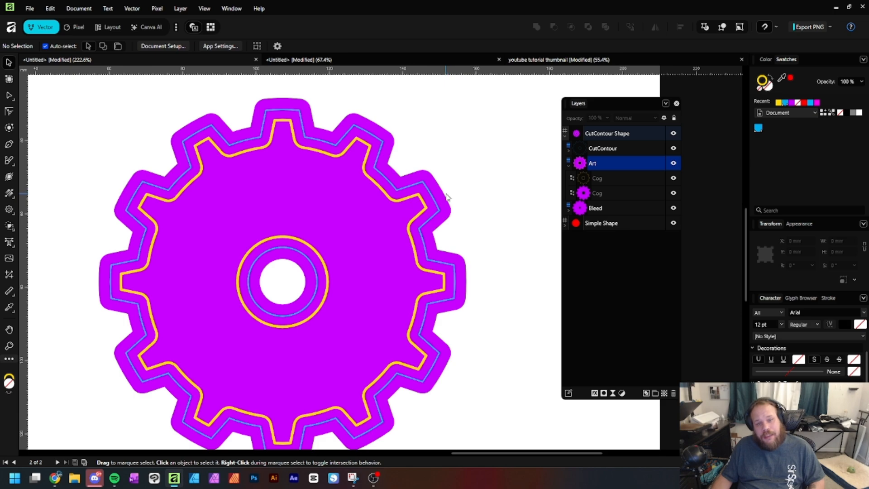
{"action": "left_click", "coordinate": [673, 208]}
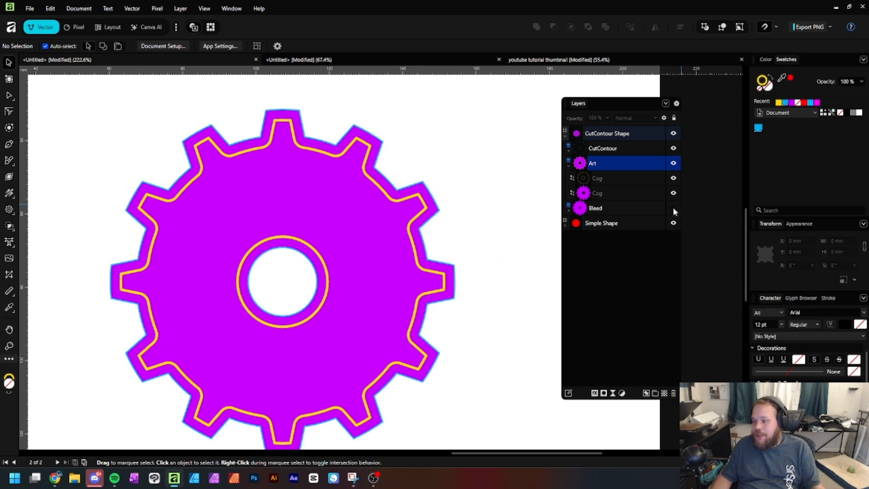
{"action": "left_click", "coordinate": [674, 208]}
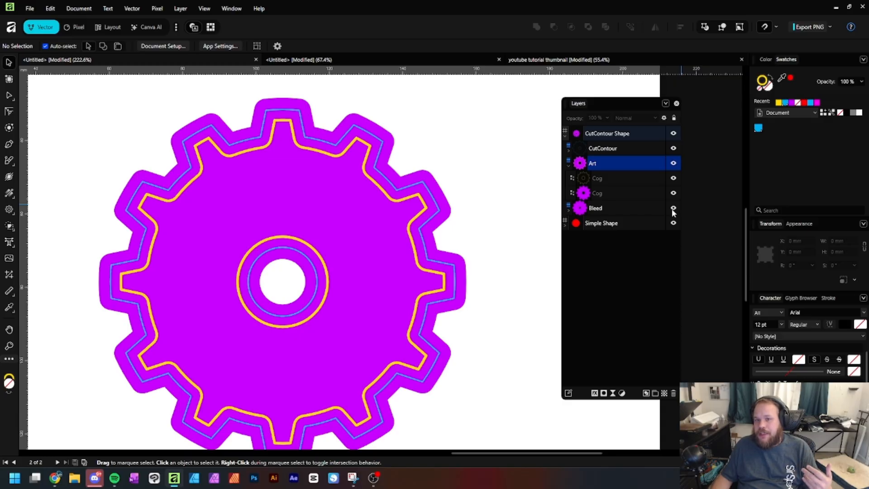
{"action": "left_click", "coordinate": [673, 148]}
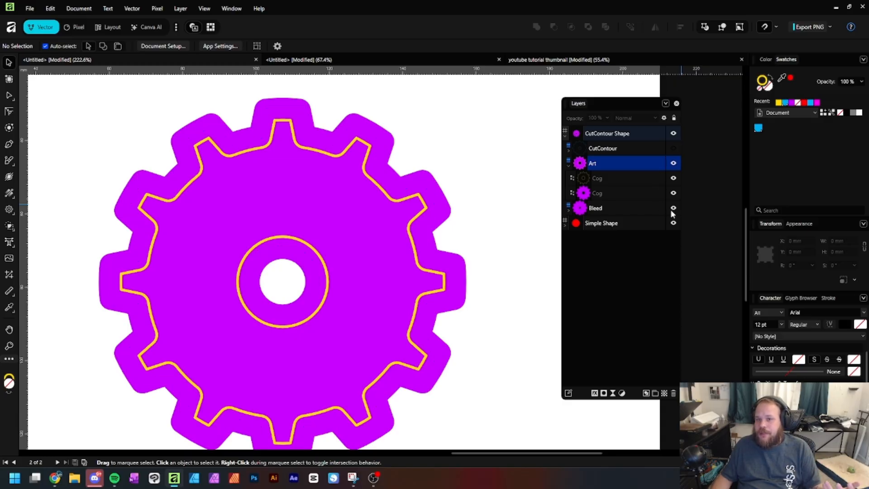
{"action": "left_click", "coordinate": [674, 148]}
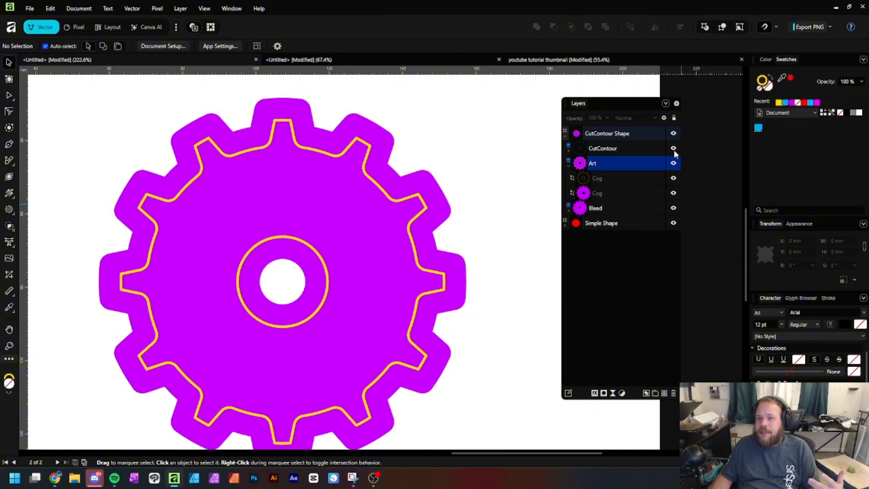